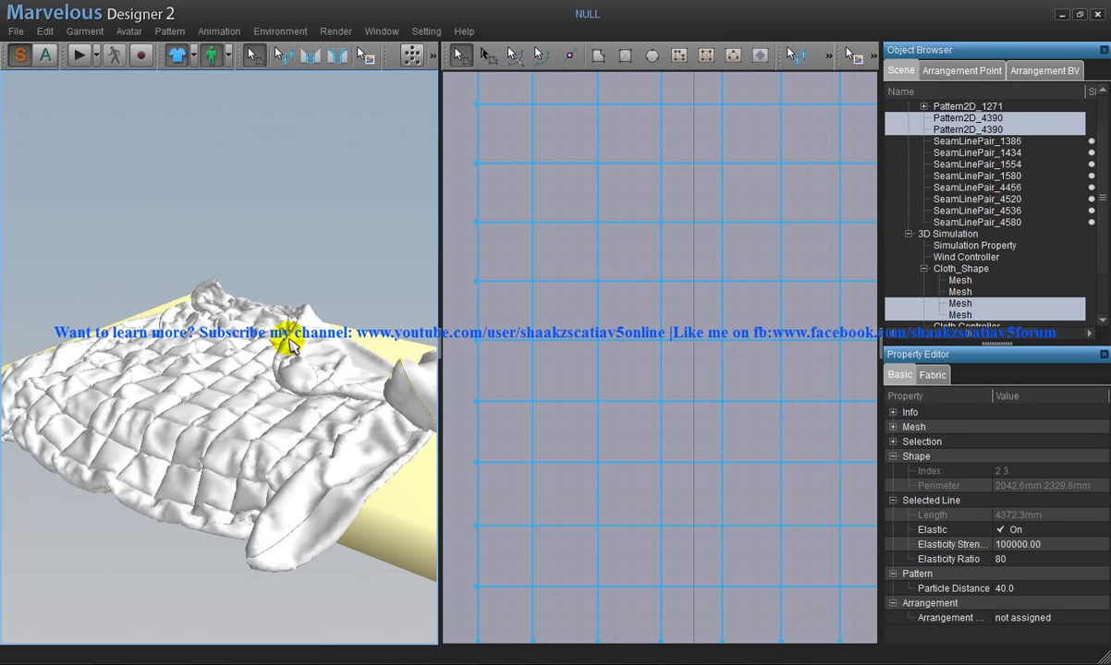
# - Switch to 3ds Max and draw a flat box about 5'11" long, 4'9" wide and 0'6" high in the perspective view
pyautogui.moveTo(288, 341); pyautogui.dragTo(316, 319, button='right')
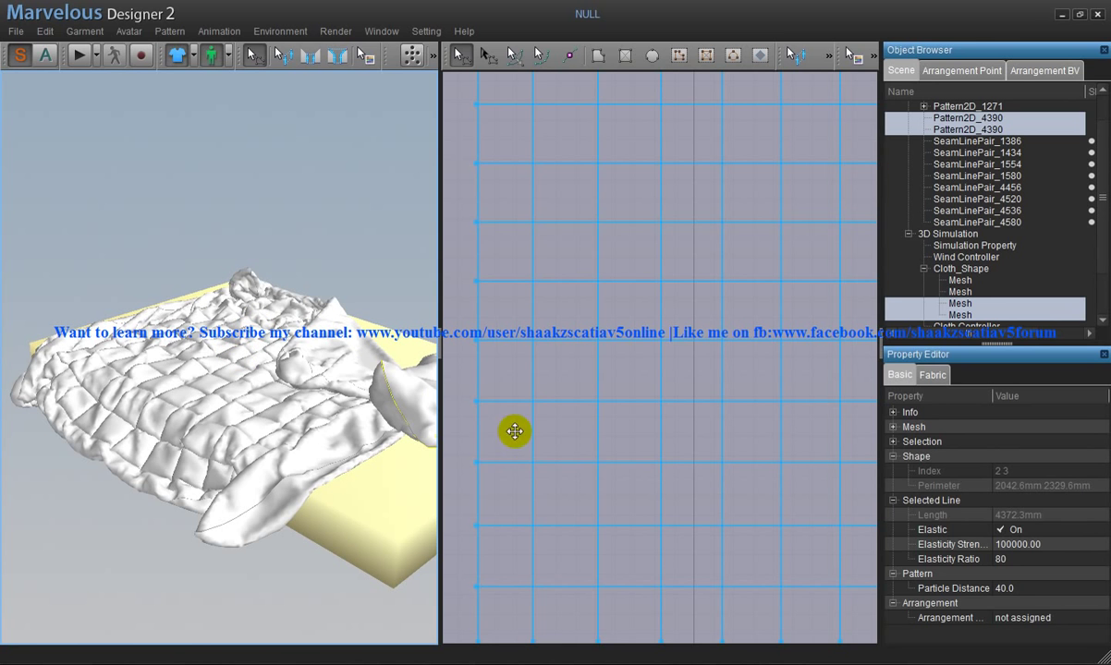
pyautogui.moveTo(688, 662)
pyautogui.click(688, 592)
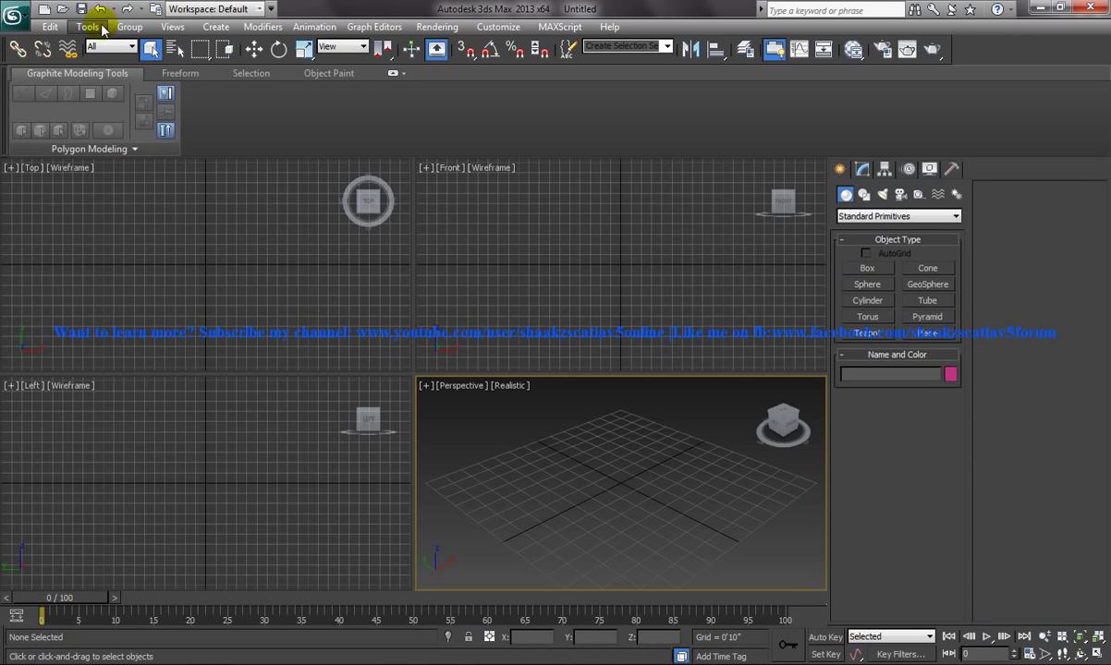
pyautogui.click(865, 269)
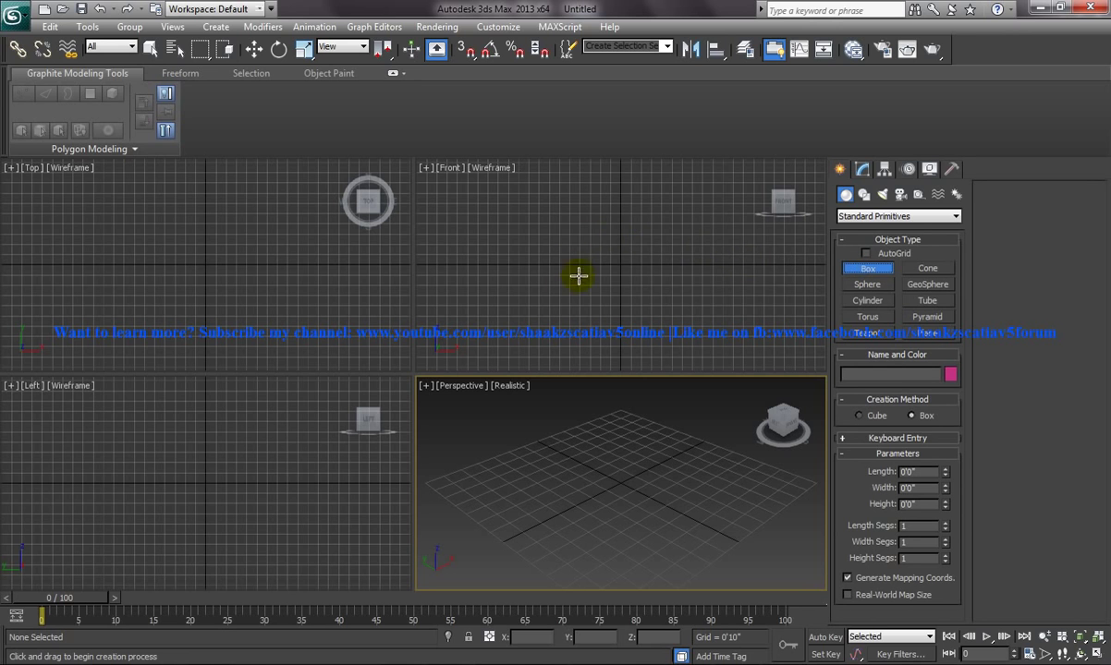
pyautogui.moveTo(541, 477); pyautogui.dragTo(711, 483)
pyautogui.click(527, 317)
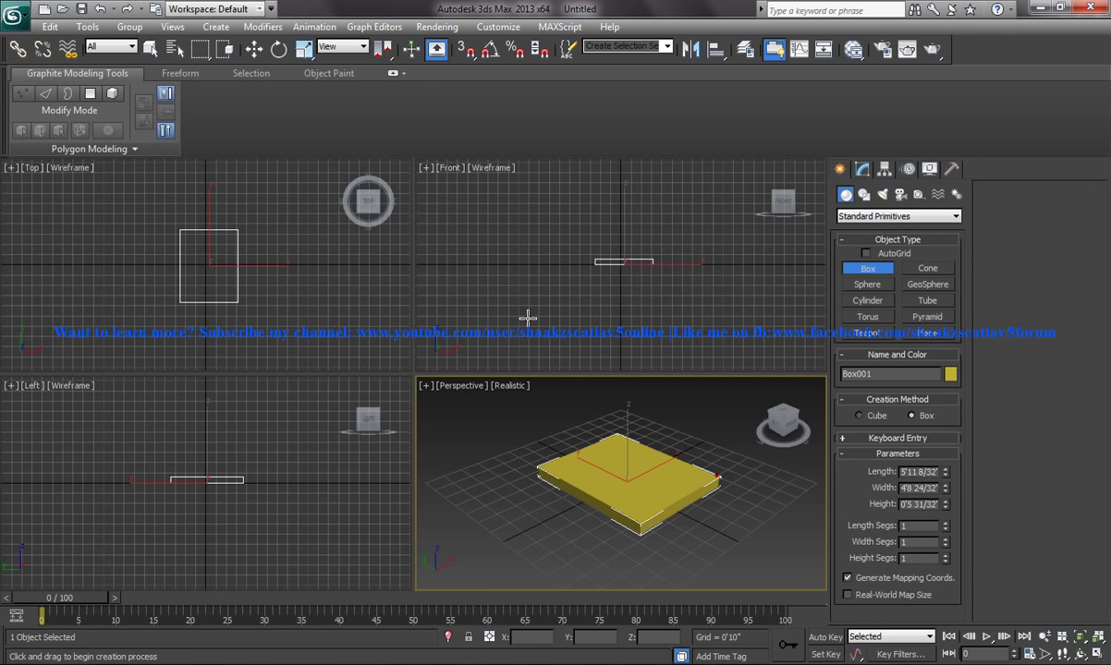
# - Check the display unit scale in Units Setup and accept the settings
pyautogui.click(436, 26)
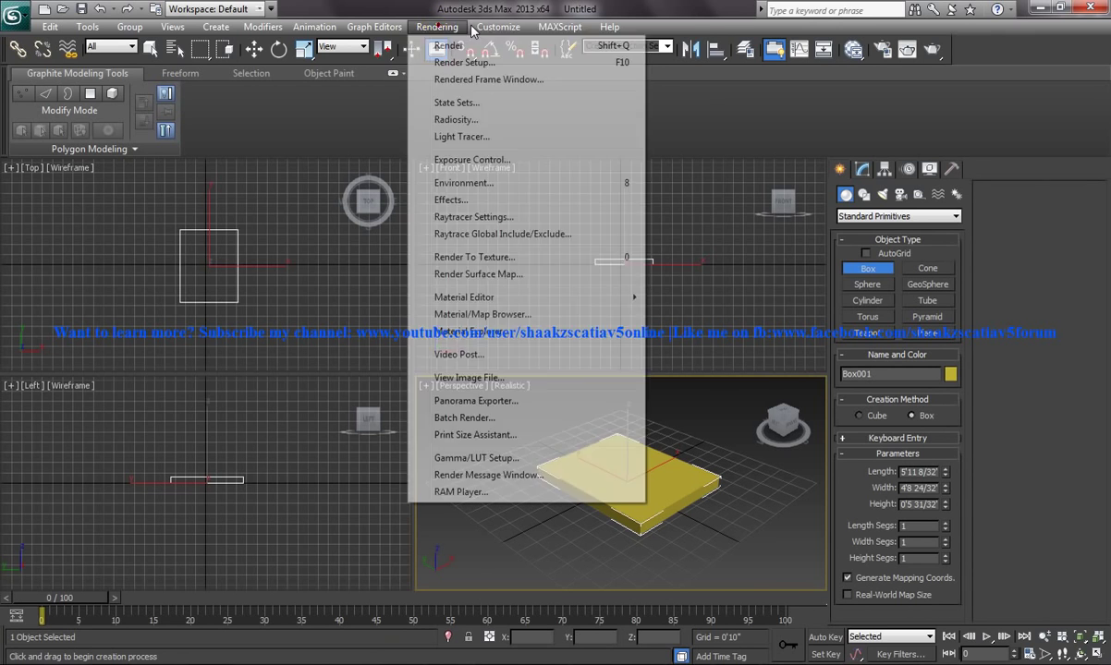
pyautogui.moveTo(498, 27)
pyautogui.click(520, 229)
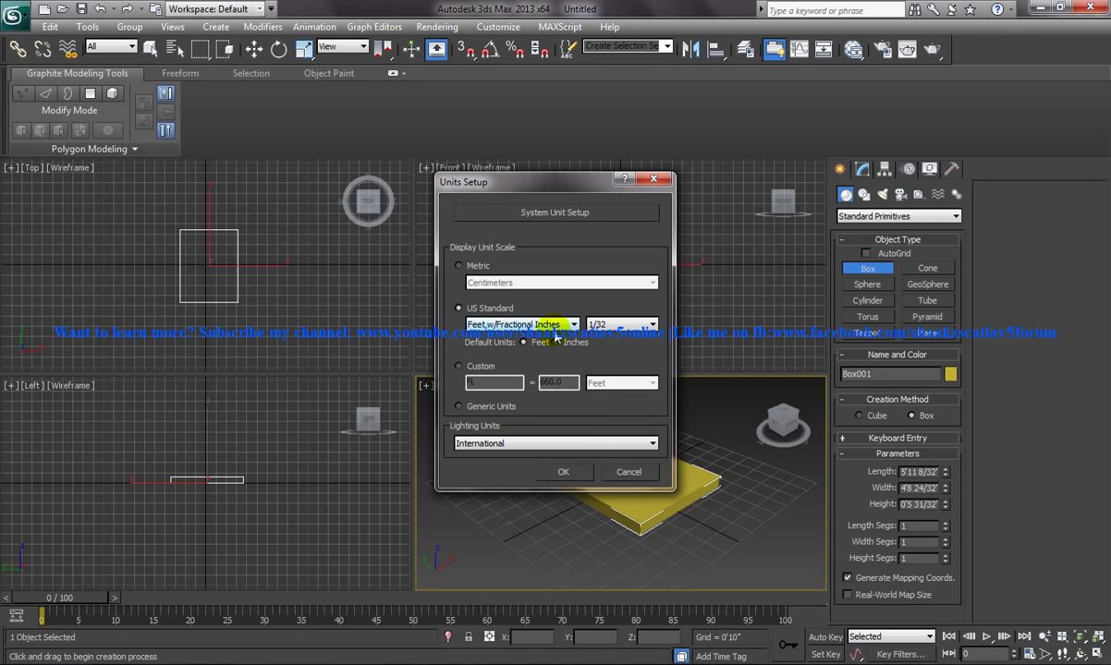
pyautogui.click(573, 477)
# - Set the box's length to 6'0"
pyautogui.scroll(5, 581, 462)
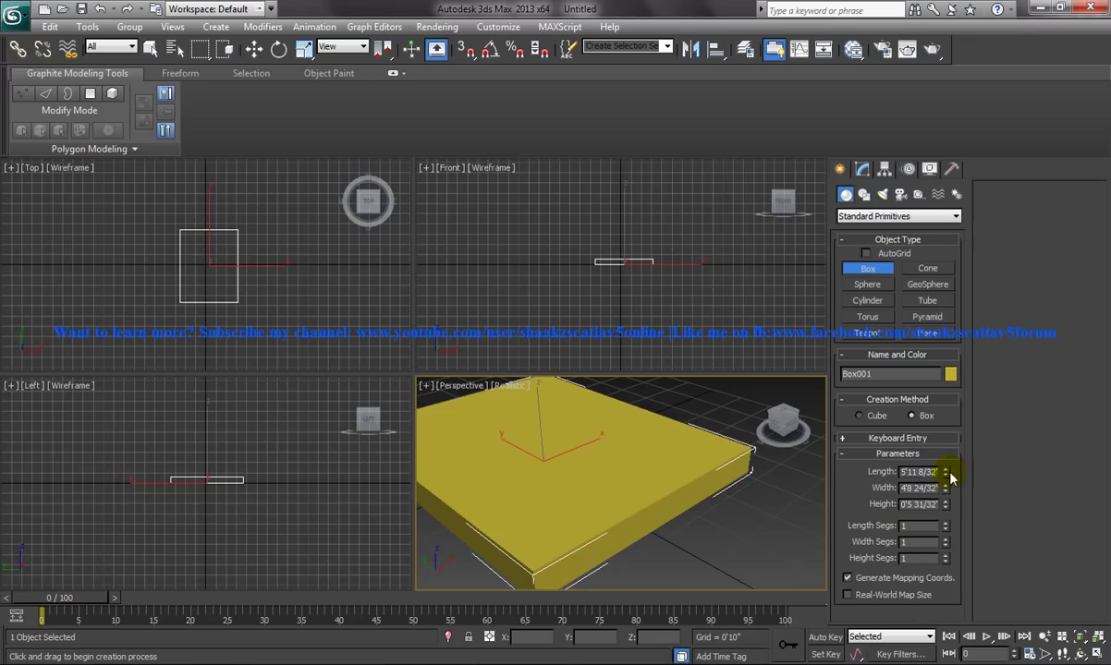
pyautogui.click(910, 472)
pyautogui.click(924, 471)
pyautogui.press('Delete')
pyautogui.write('6')
pyautogui.press('Return')
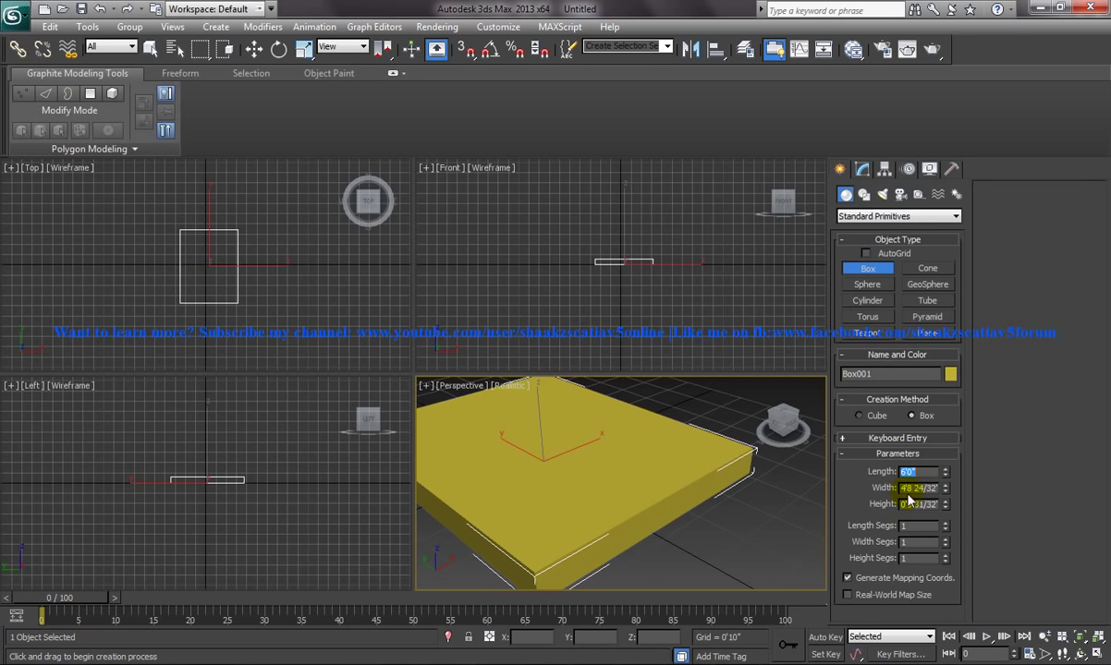
# - Set the box's width to 4'0" and its height to 0'6"
pyautogui.press('Tab')
pyautogui.press('BackSpace')
pyautogui.write('4')
pyautogui.press('Return')
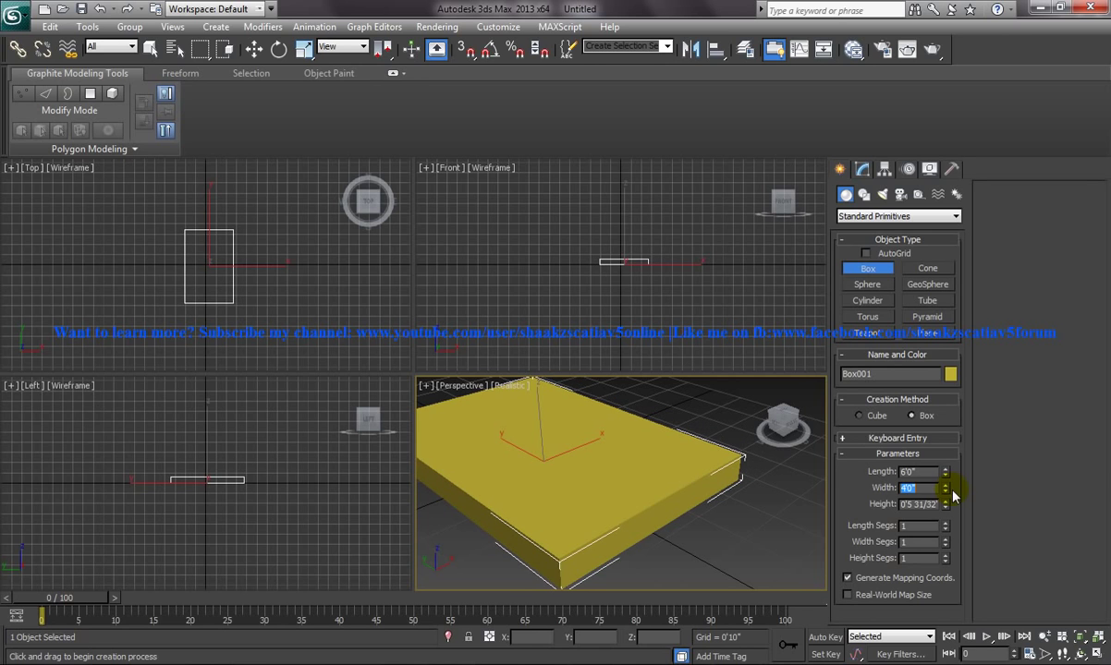
pyautogui.doubleClick(915, 504)
pyautogui.press('BackSpace')
pyautogui.write('6')
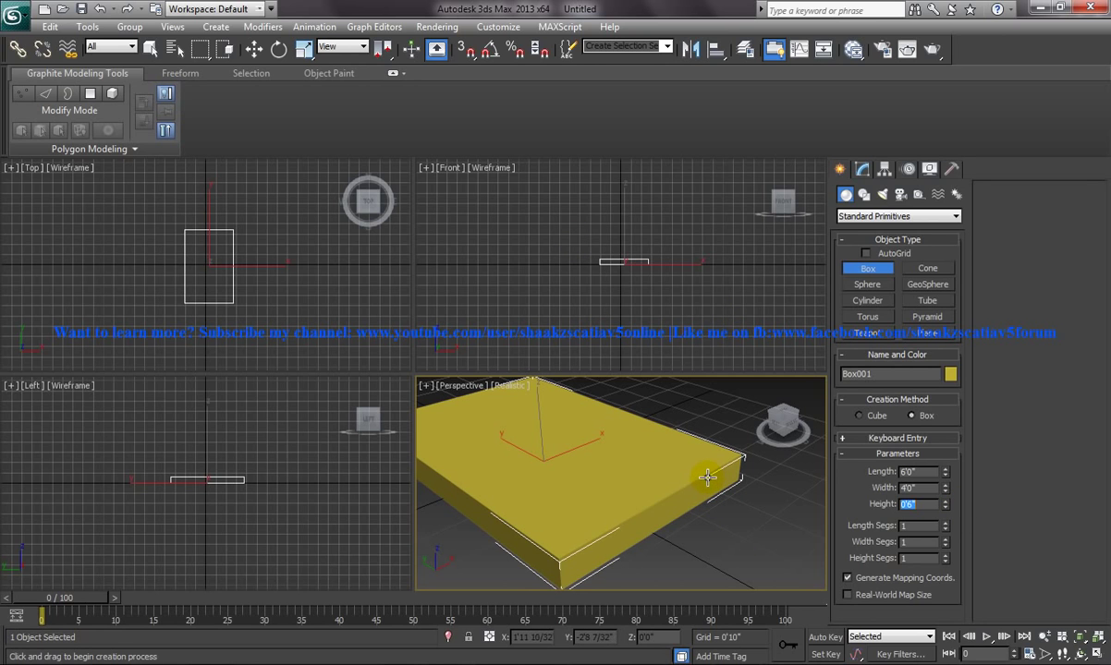
# - Move the box vertically in the front view so its base sits about 0'3" above the ground grid
pyautogui.keyDown('alt'); pyautogui.moveTo(662, 471); pyautogui.dragTo(689, 461, button='middle'); pyautogui.keyUp('alt')
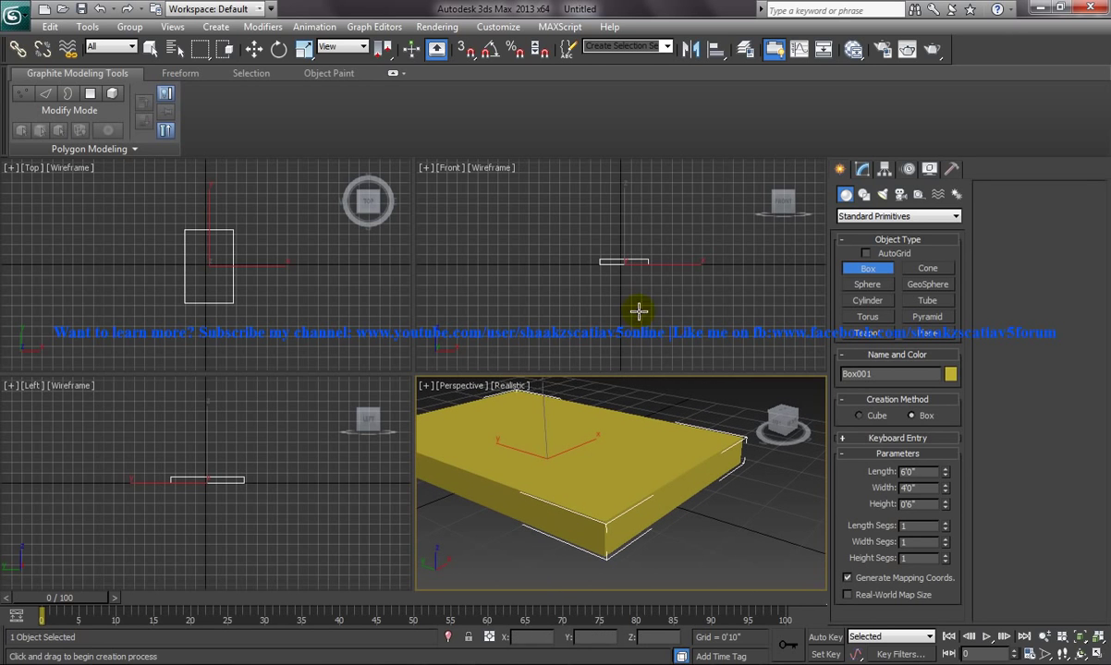
pyautogui.scroll(5, 640, 305)
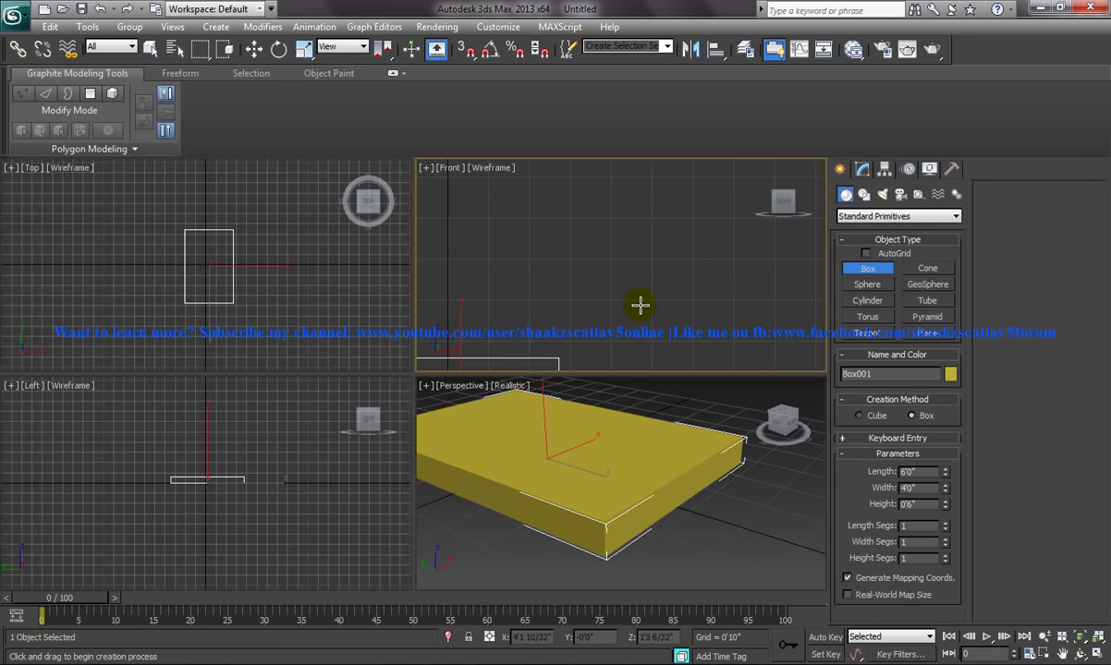
pyautogui.moveTo(640, 305); pyautogui.dragTo(657, 243, button='middle')
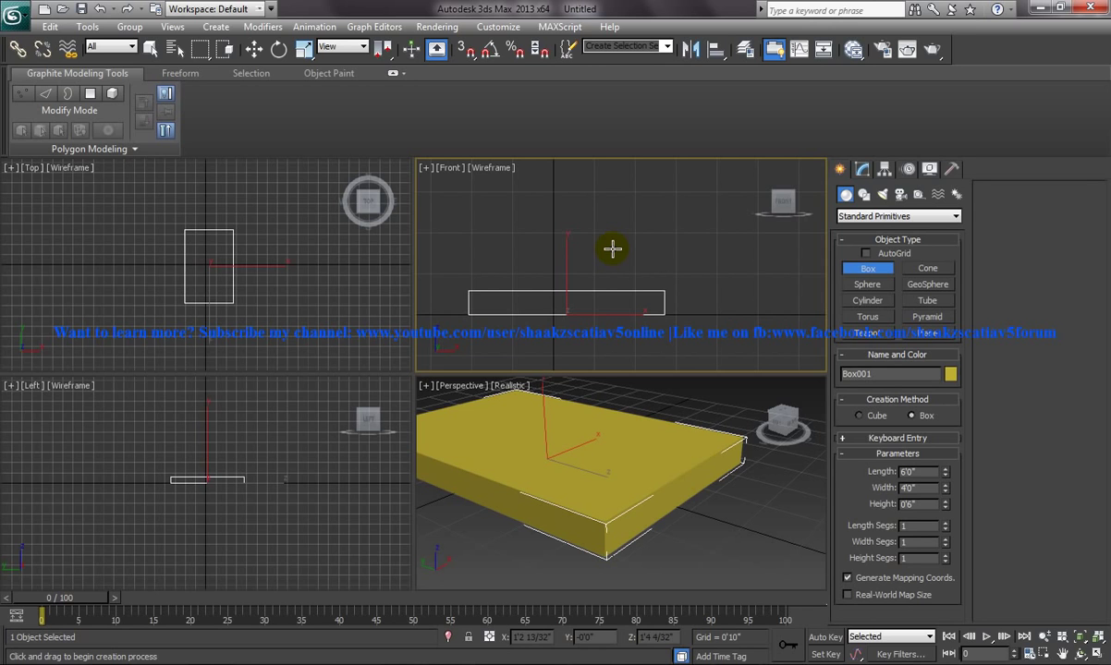
pyautogui.scroll(2, 615, 245)
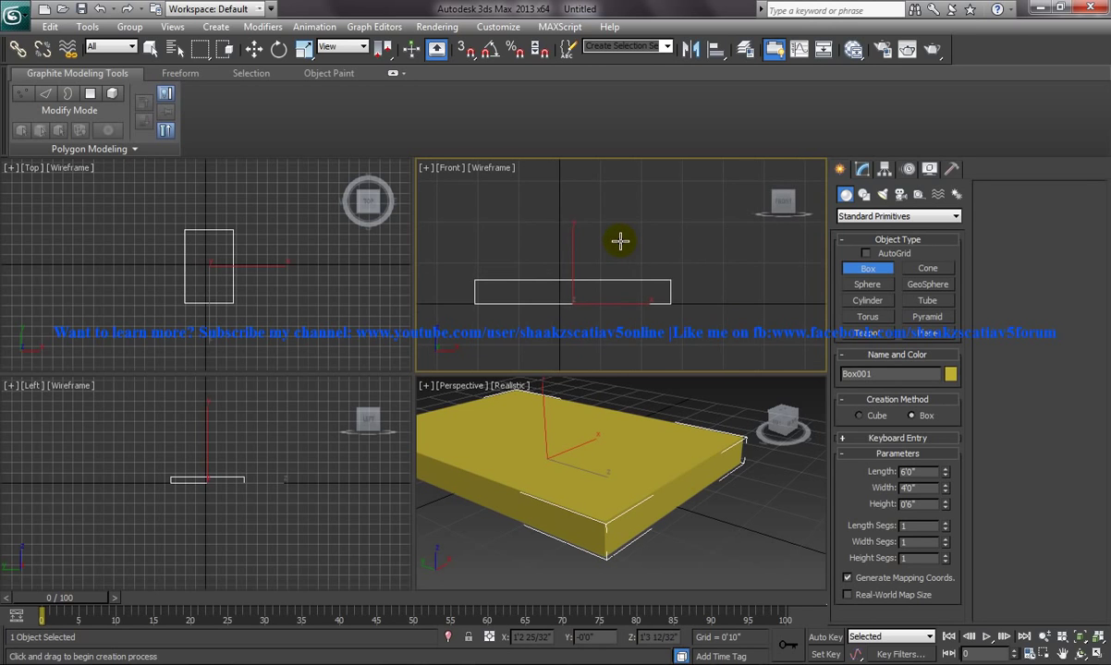
pyautogui.scroll(2, 622, 241)
pyautogui.moveTo(622, 240); pyautogui.dragTo(652, 228, button='middle')
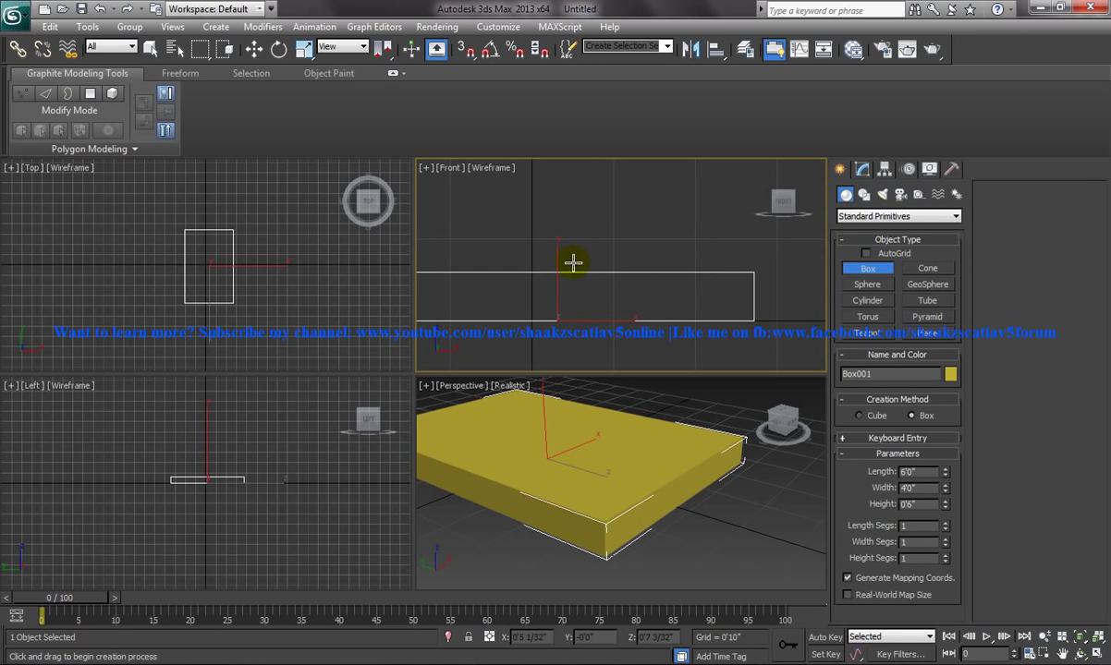
pyautogui.press('w')
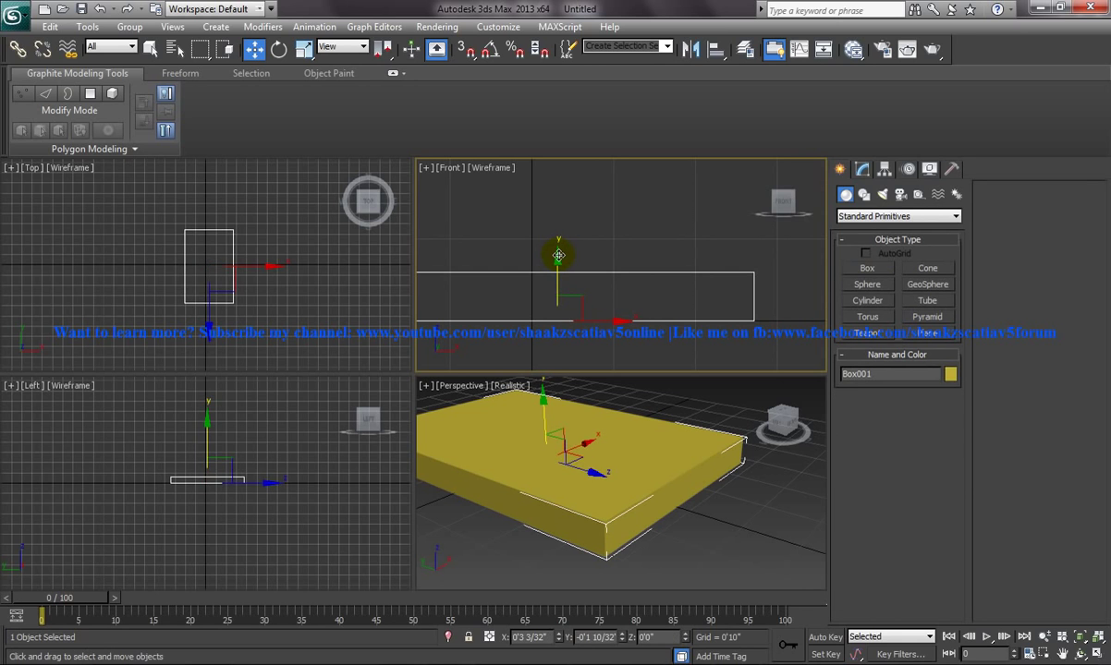
pyautogui.moveTo(559, 255); pyautogui.dragTo(568, 193)
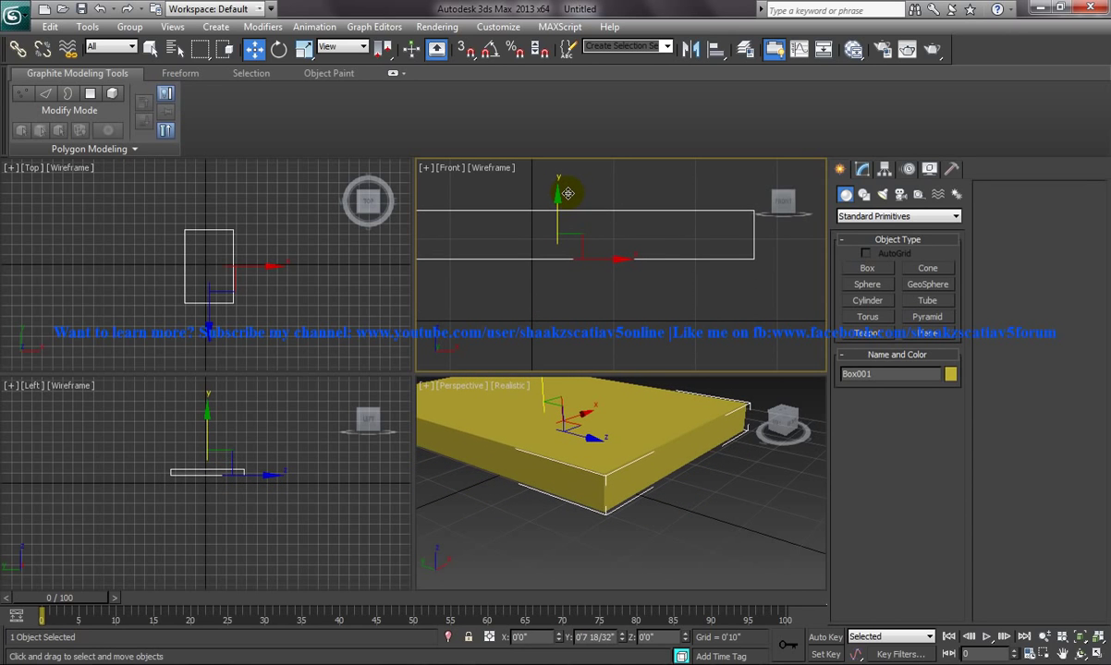
pyautogui.moveTo(665, 244); pyautogui.dragTo(690, 283, button='middle')
pyautogui.scroll(-3, 670, 264)
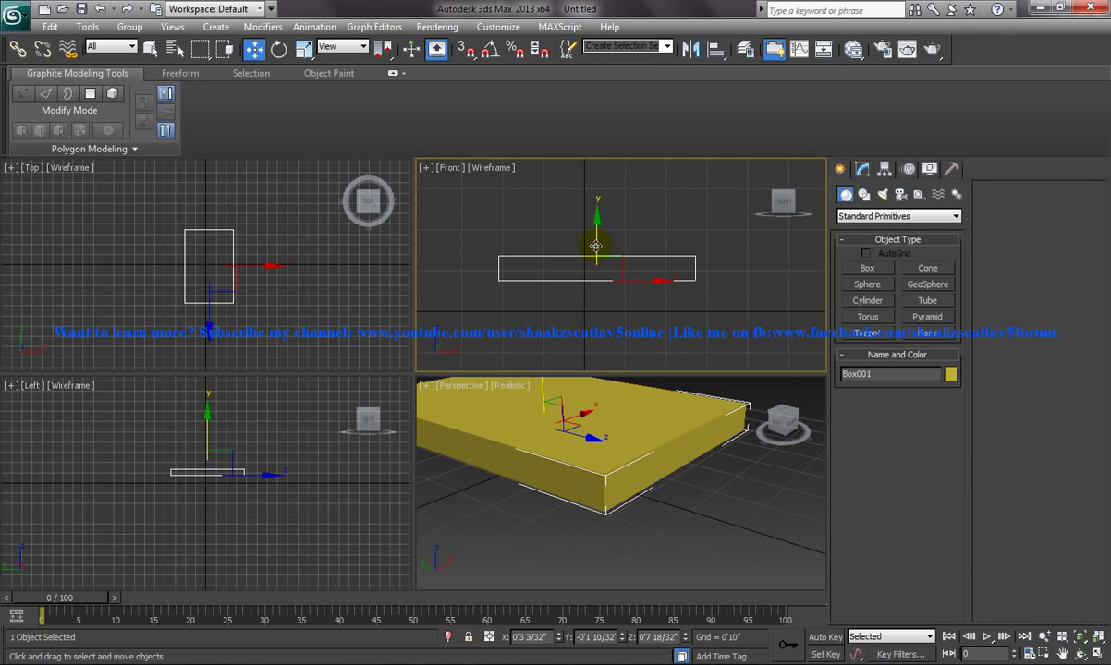
pyautogui.moveTo(596, 222); pyautogui.dragTo(595, 239)
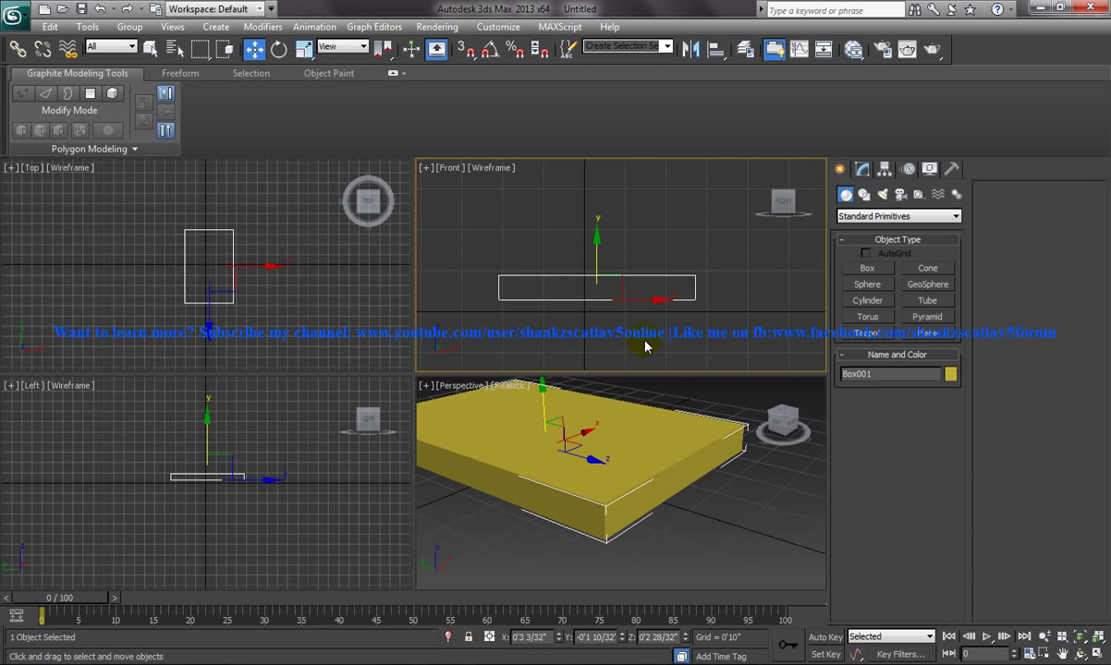
# - Export only the selected box as an OBJ into the new bedsheet folder, basing the file name on bed obj 3ds max.obj
pyautogui.click(29, 26)
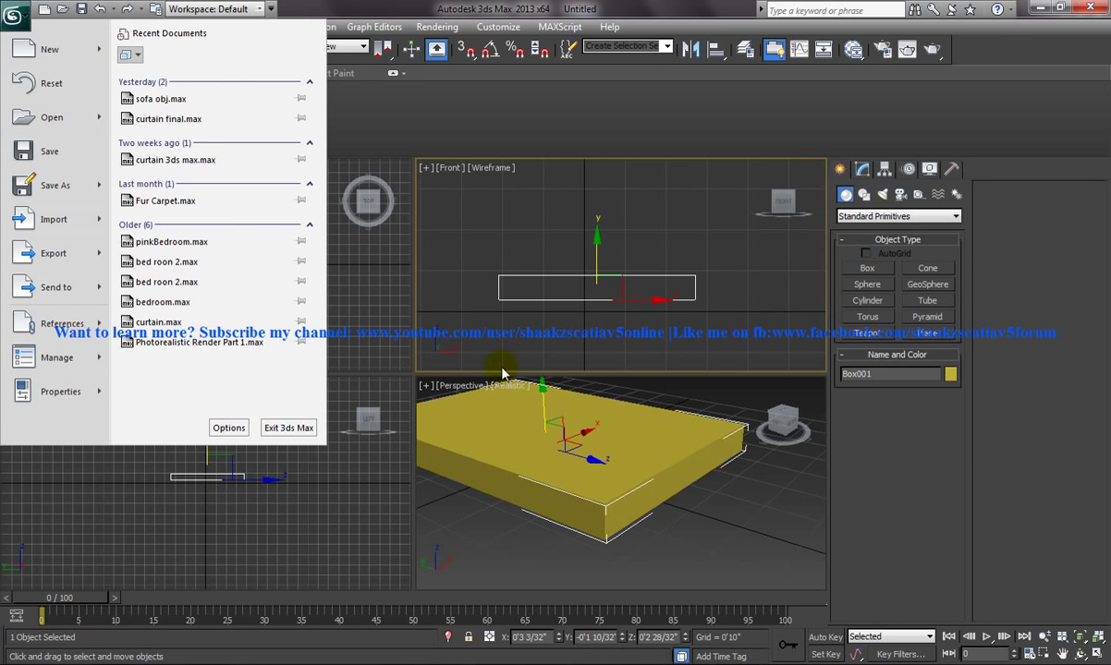
pyautogui.moveTo(71, 267)
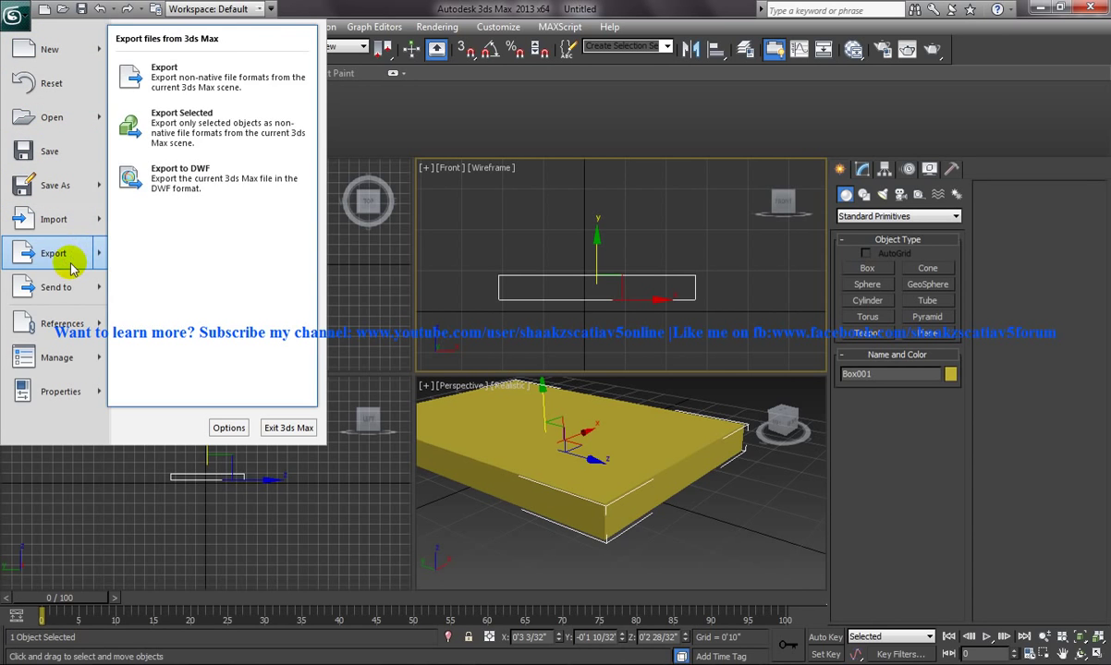
pyautogui.click(148, 129)
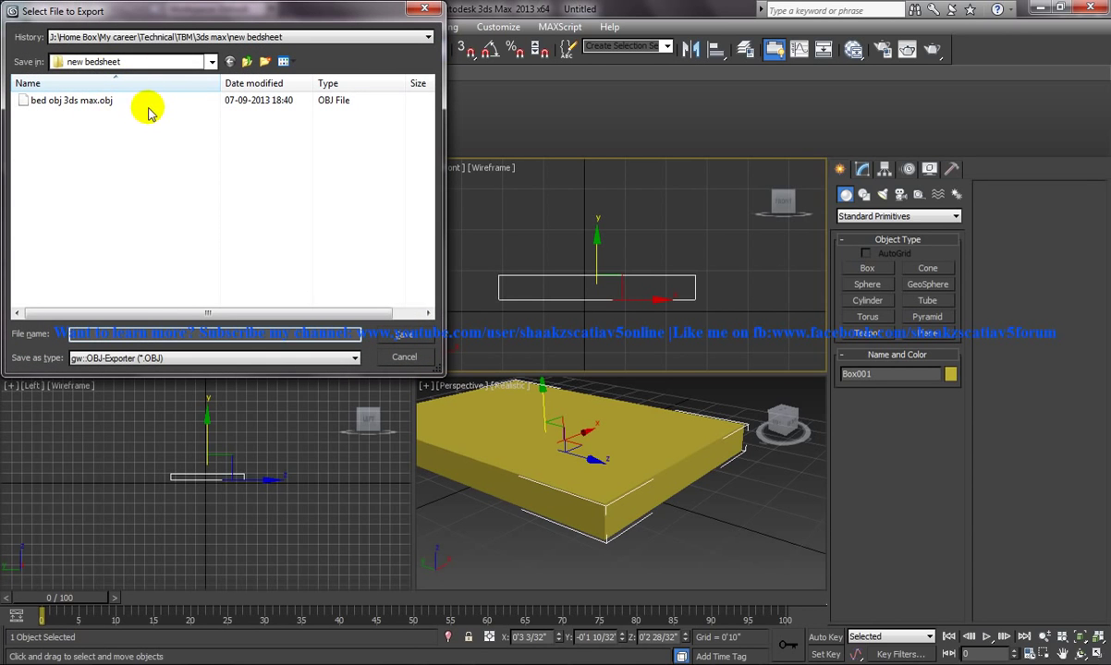
pyautogui.click(90, 102)
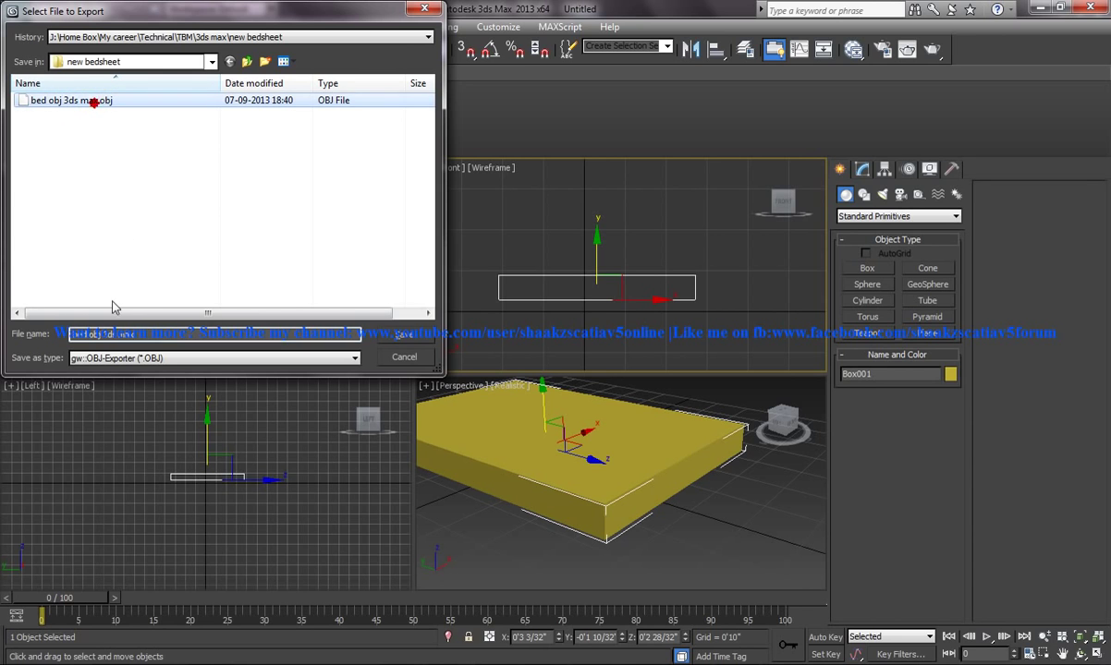
pyautogui.click(148, 340)
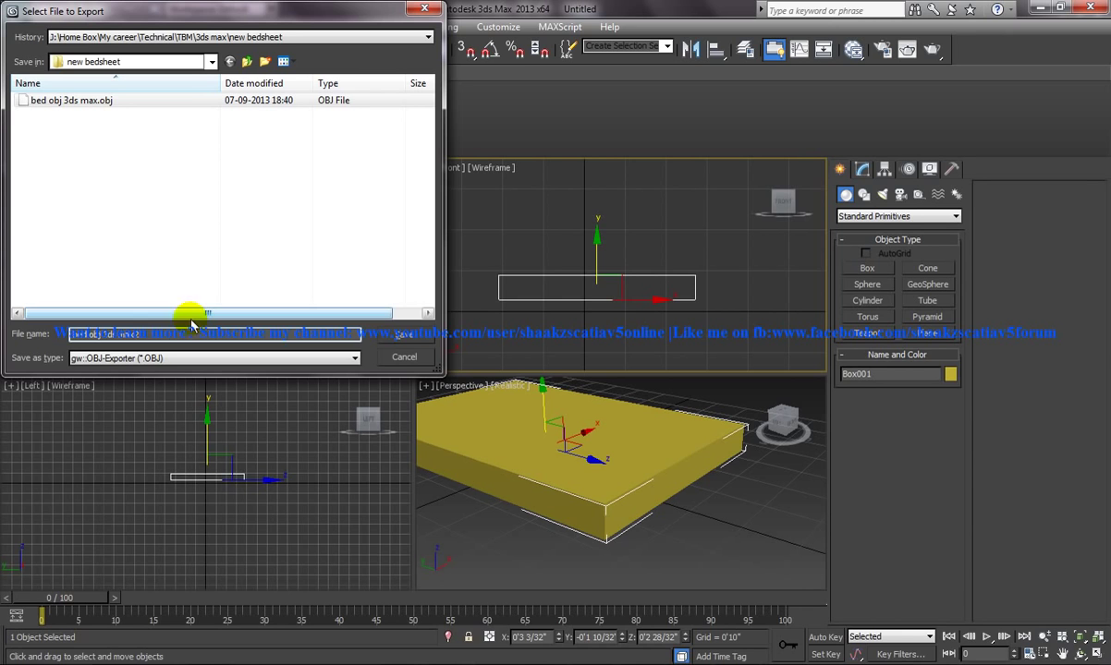
pyautogui.click(408, 337)
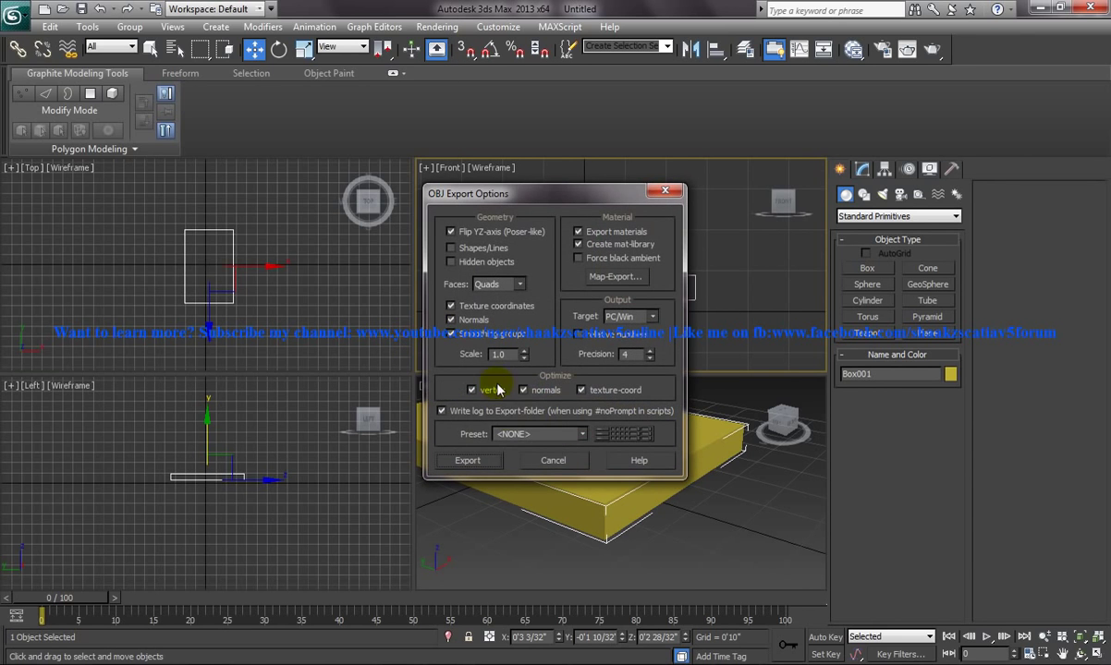
pyautogui.click(479, 464)
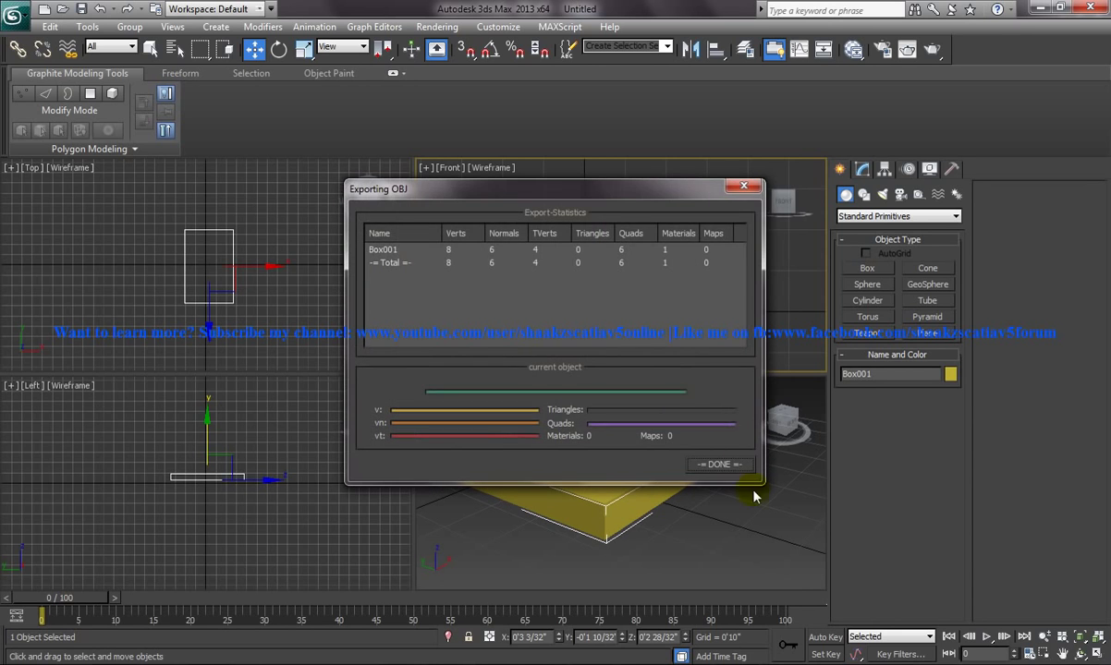
pyautogui.click(724, 461)
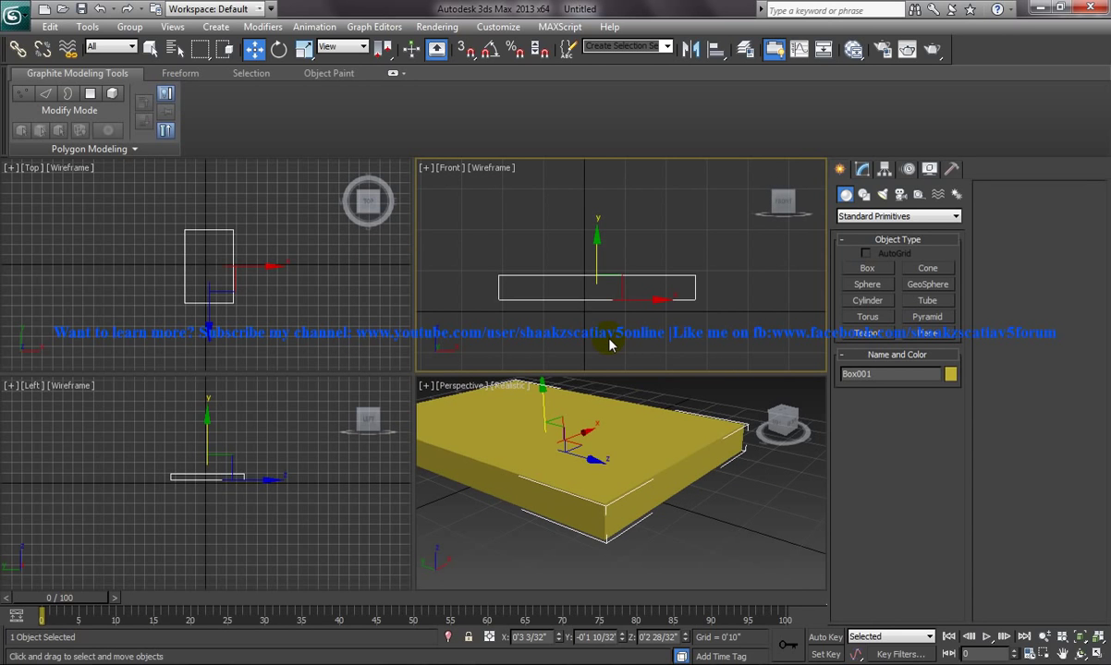